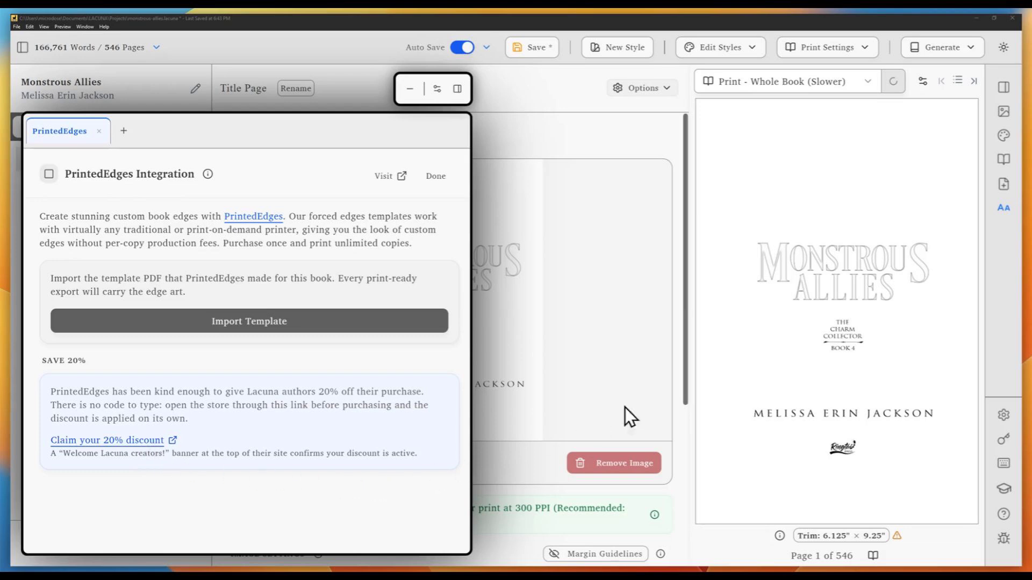
- Import the LacunaExample_output-vim-apb-rpa-exb.pdf template into the book's PrintedEdges integration
left_click(865, 48)
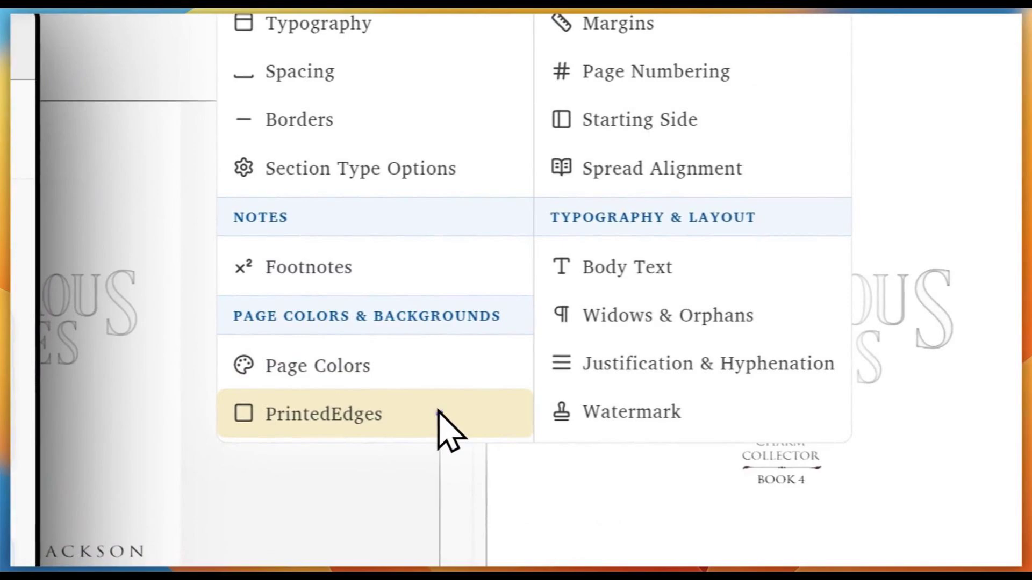
left_click(438, 413)
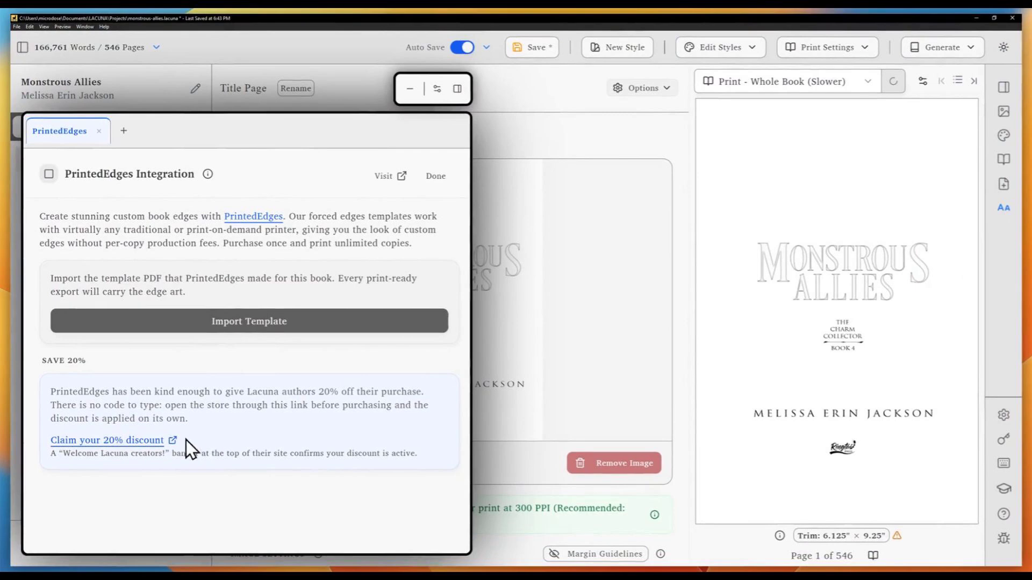
left_click(258, 322)
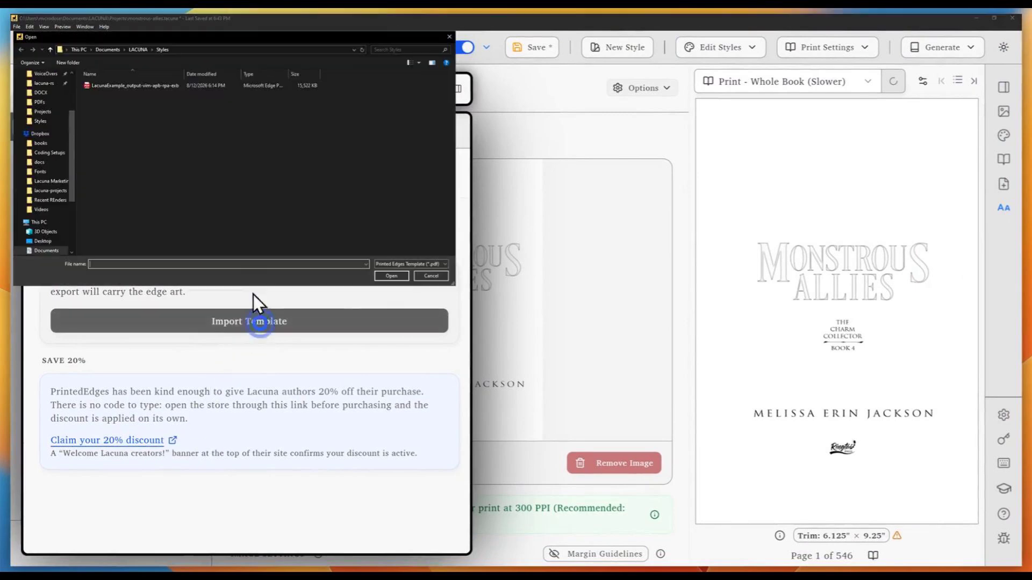
double_click(150, 85)
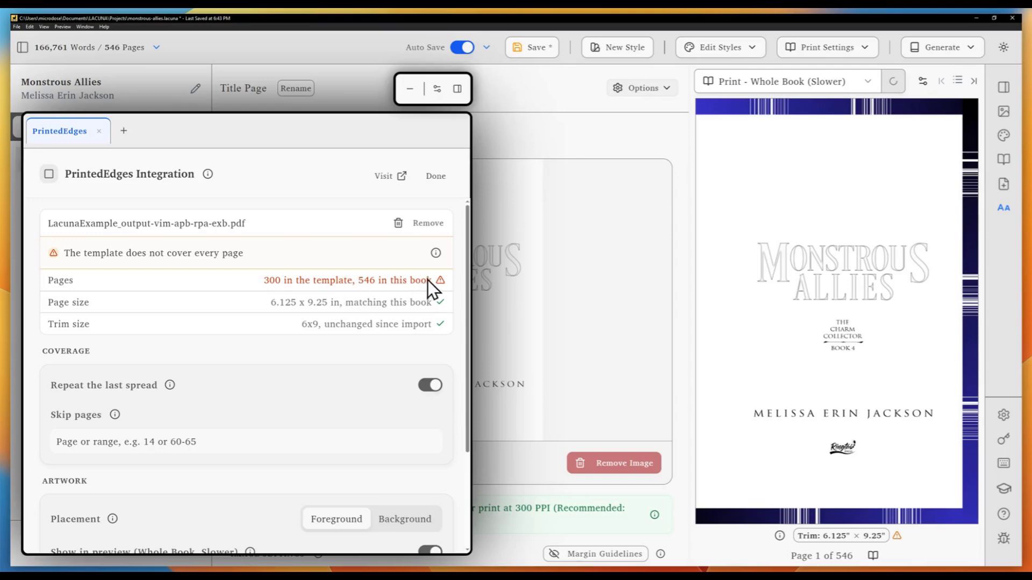
- Set the edge art to skip page 1, pages 20-25 and page 800
left_click_drag(464, 322, 473, 405)
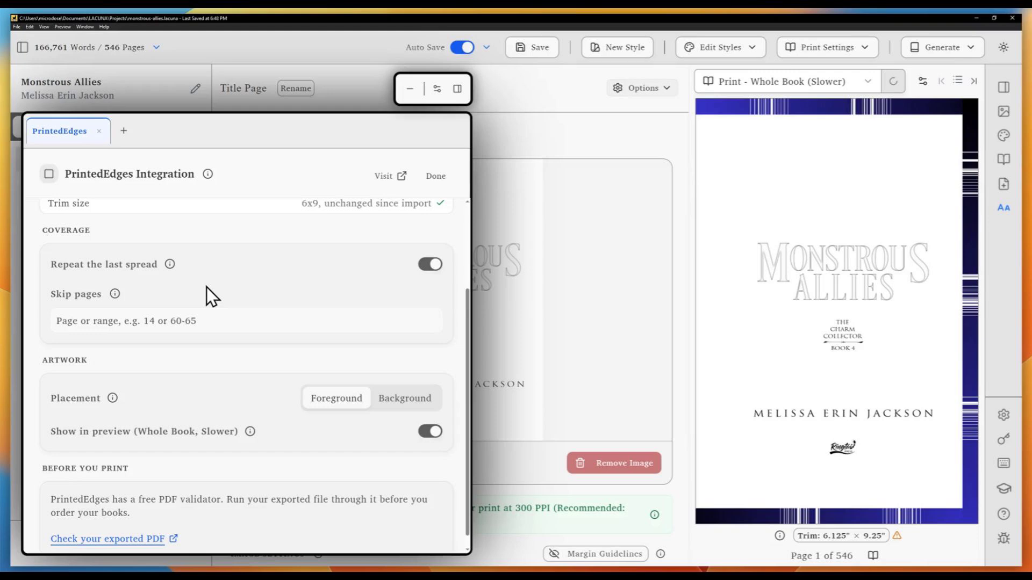
left_click(190, 321)
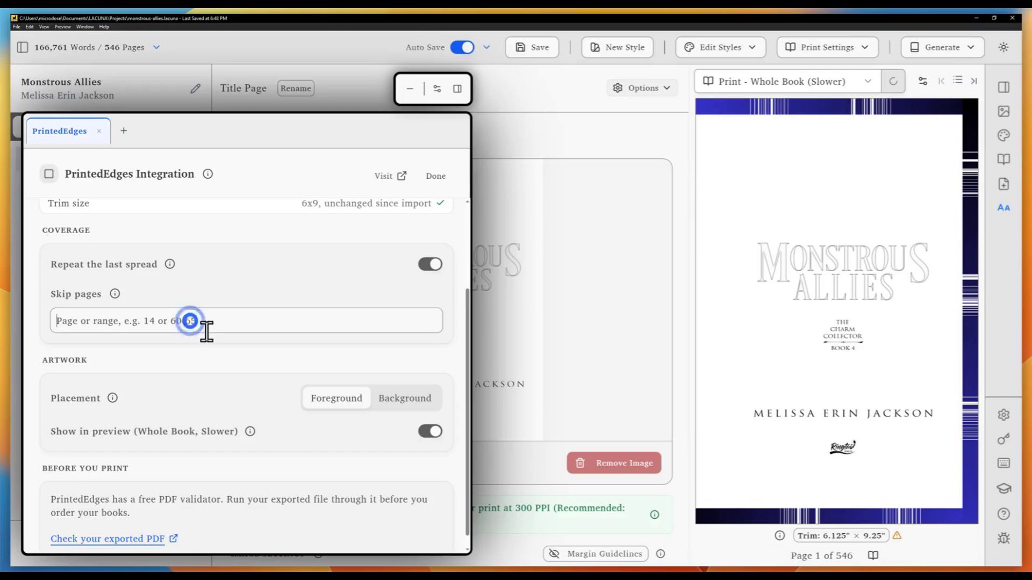
type("1")
key("Return")
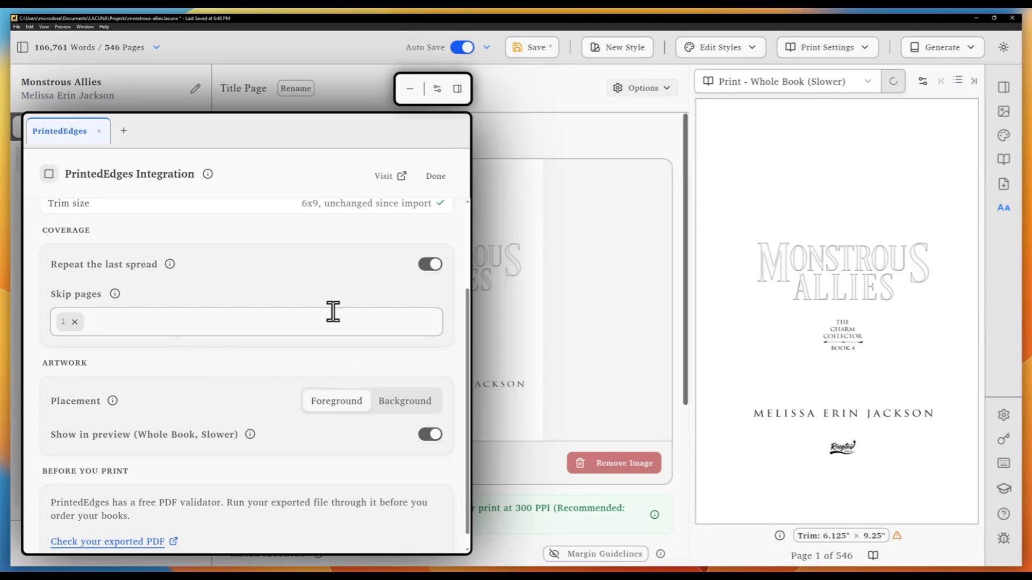
left_click(147, 326)
type("20-25")
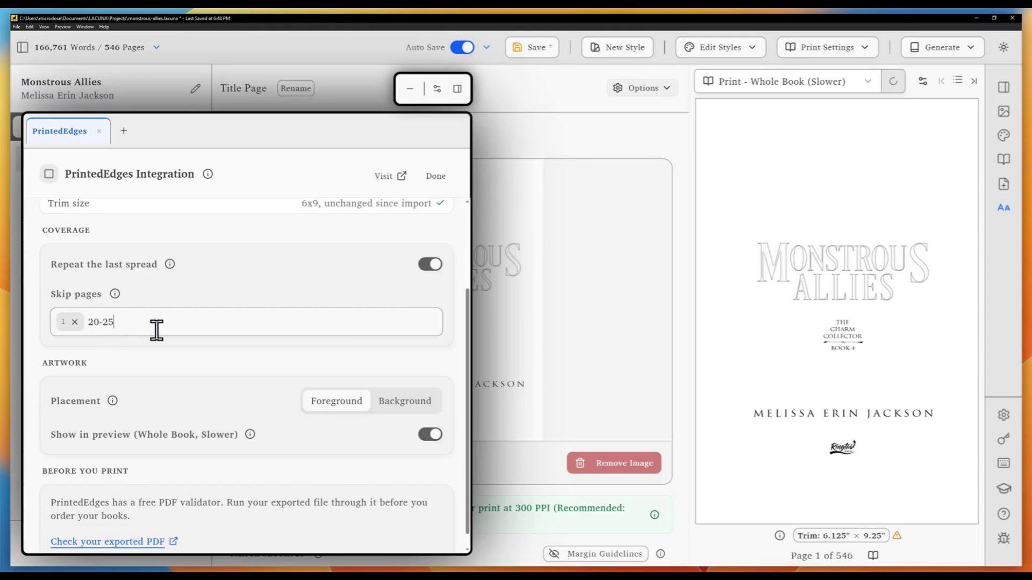
key("Return")
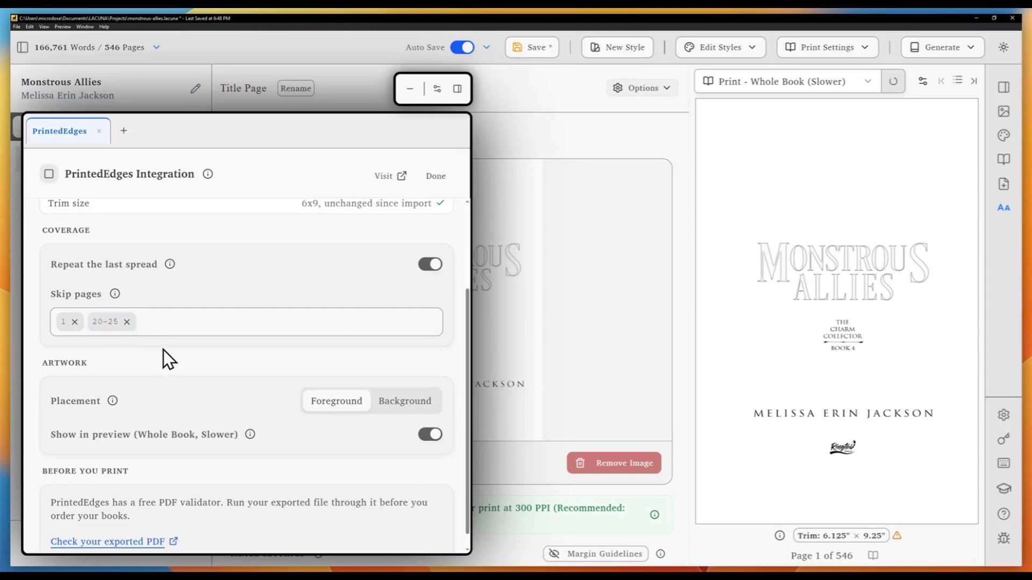
type("800")
key("Return")
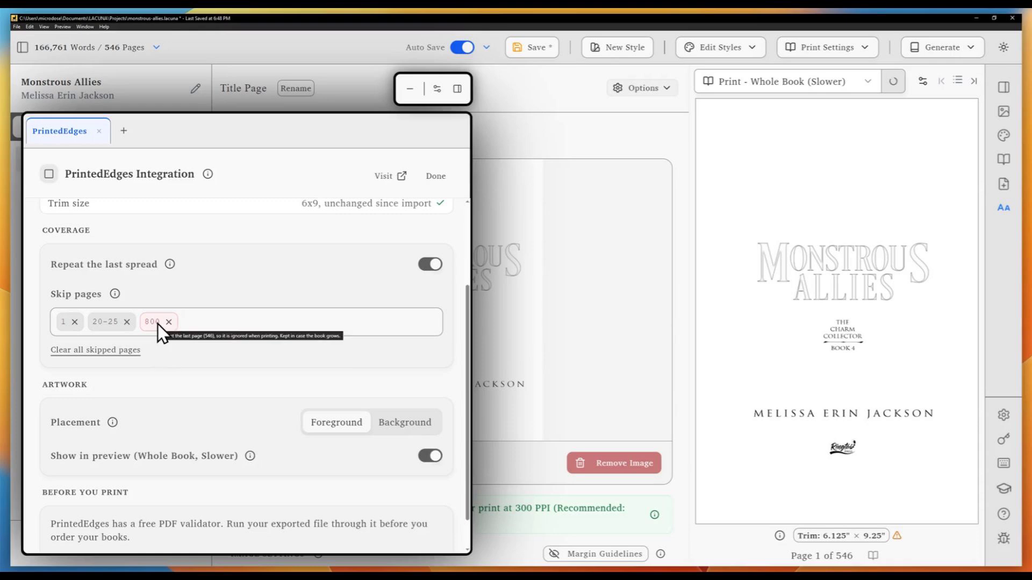
scroll(202, 361, "down", 1)
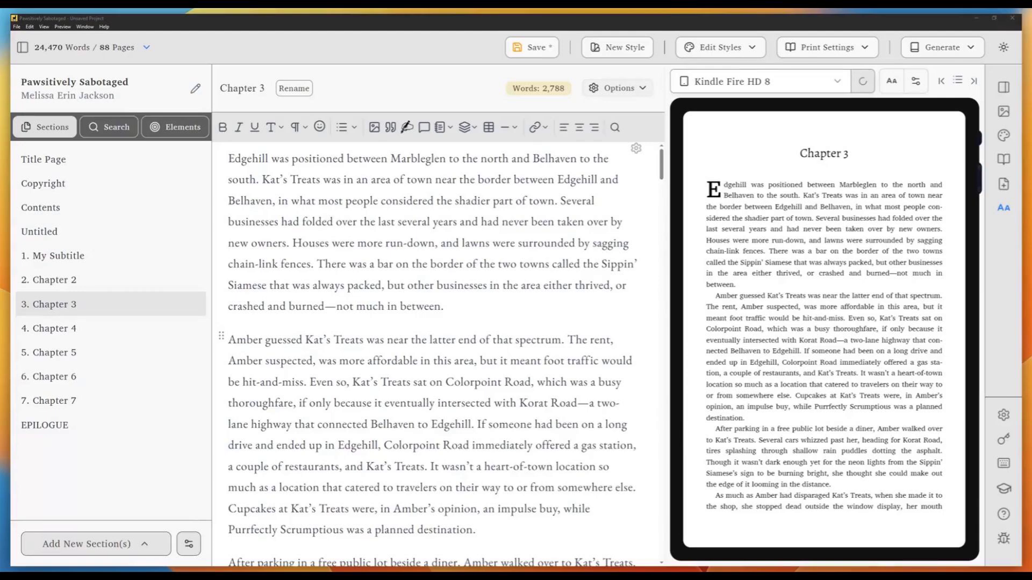
left_click(752, 47)
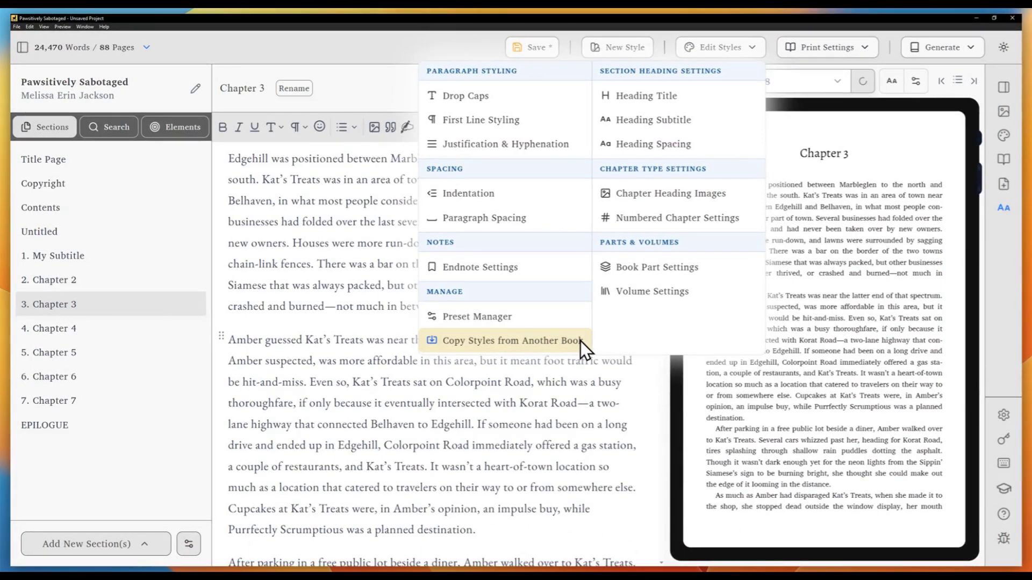
left_click(591, 382)
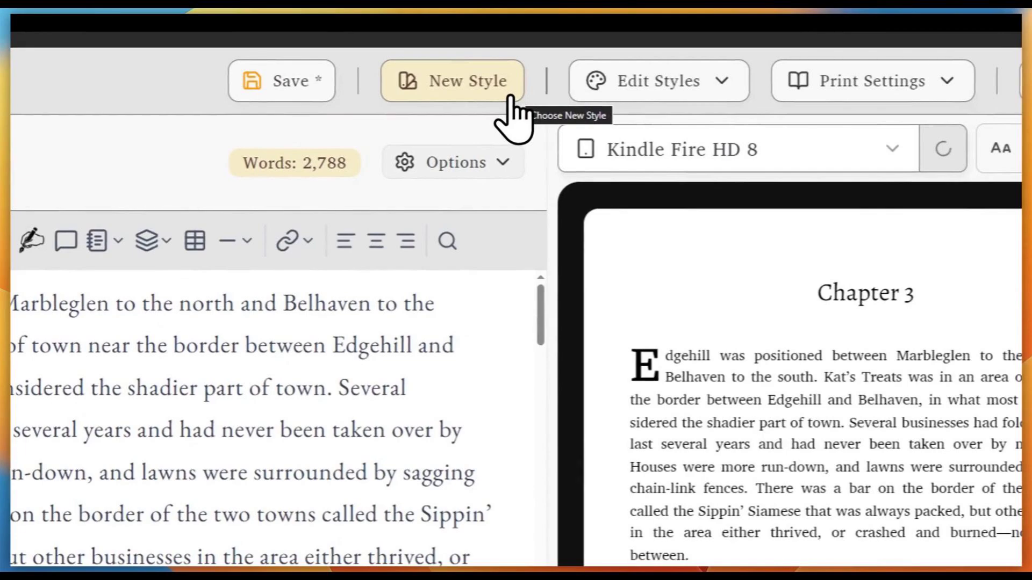
- Open the collection of personal saved styles in the style chooser and show the options for adding a new style
left_click(510, 98)
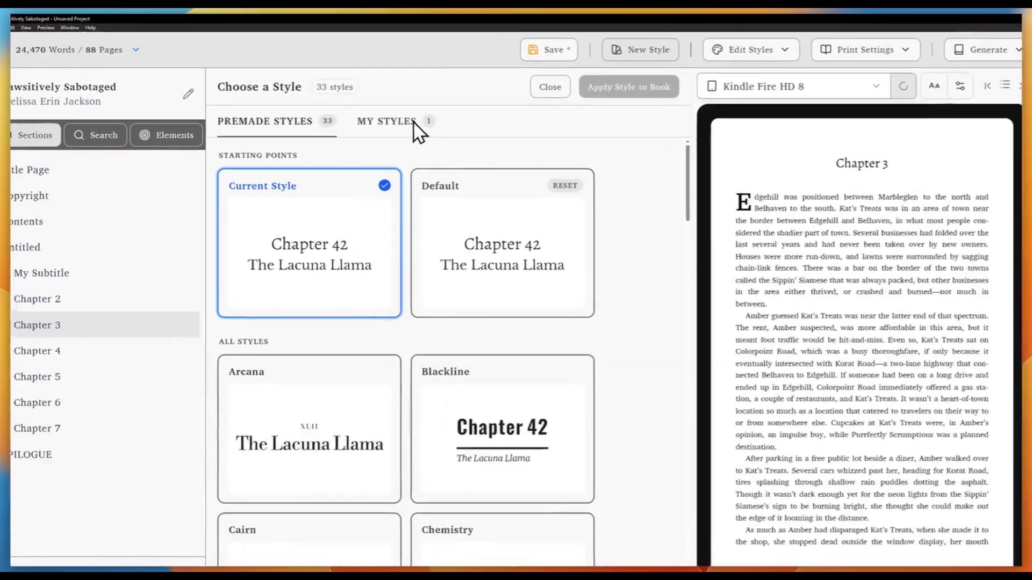
left_click(407, 115)
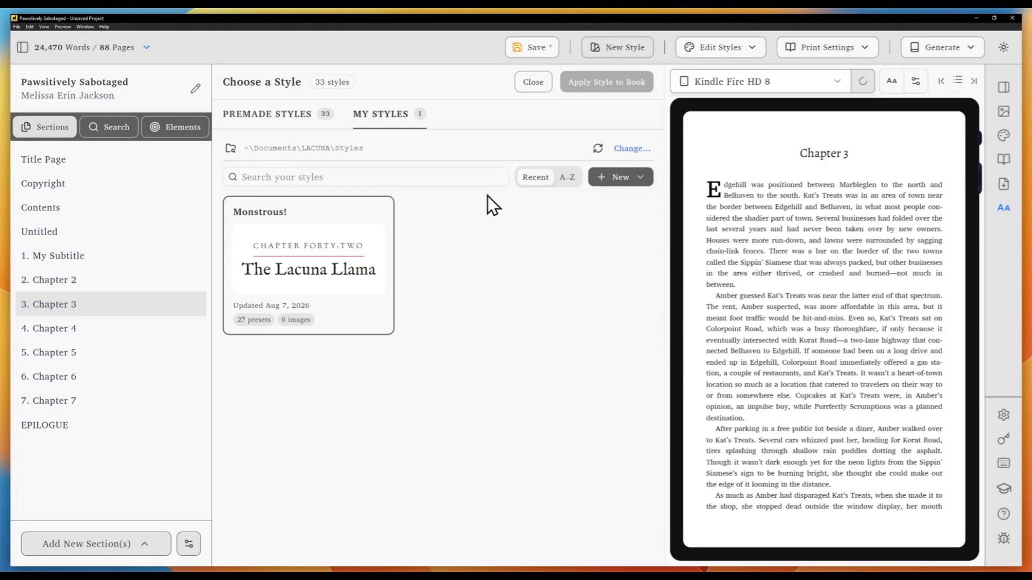
left_click(641, 178)
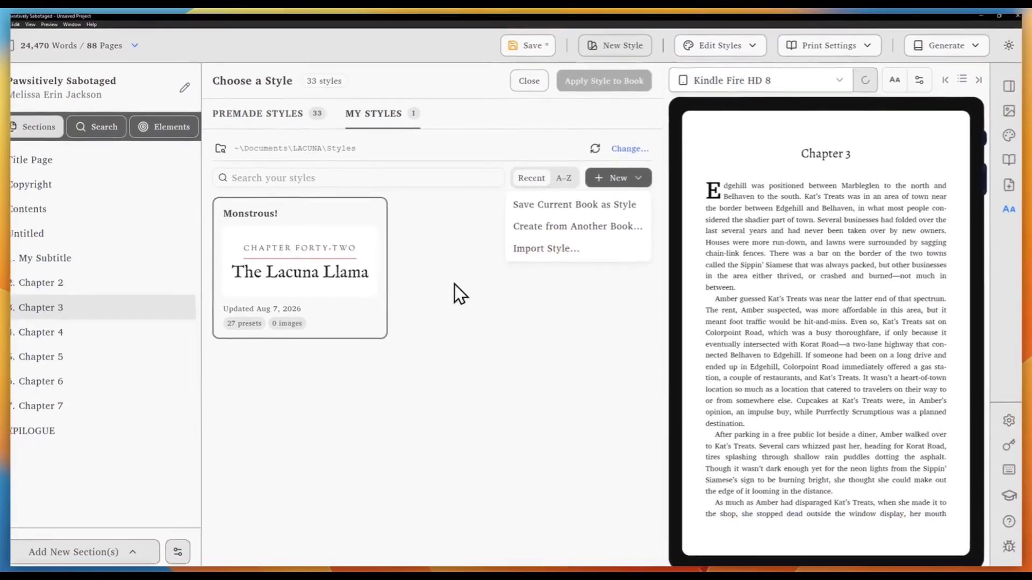
- Preview the saved Monstrous! style on the book and view its management options, then deselect it
left_click(375, 270)
left_click(356, 267)
right_click(358, 269)
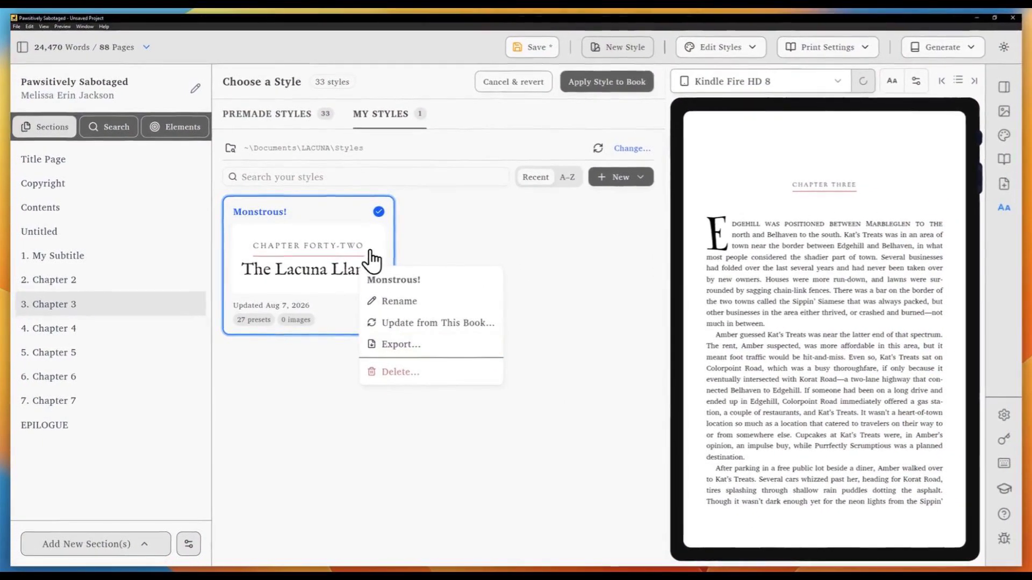
left_click(373, 262)
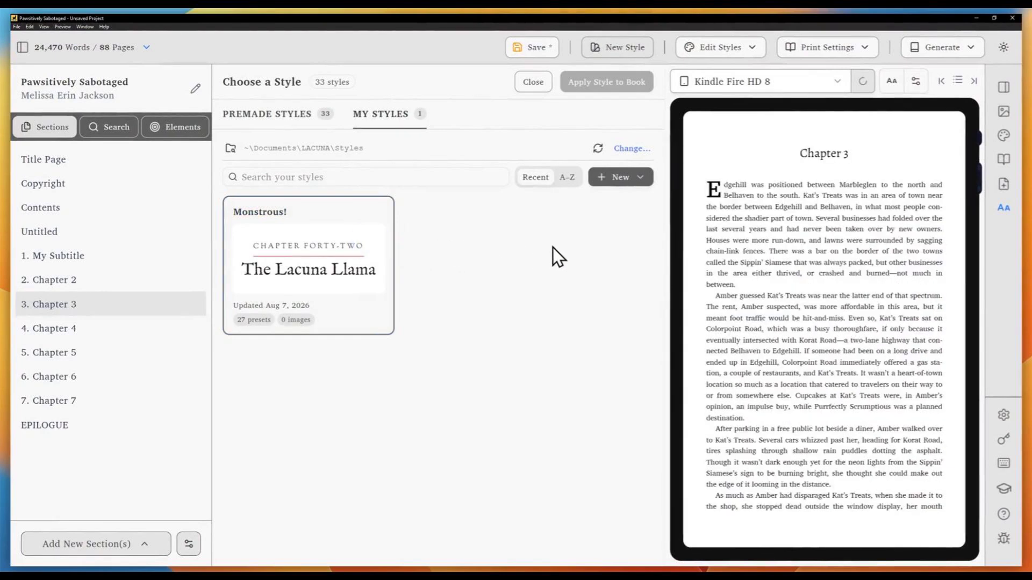
- Save the current book as a new style named "Name it here" with all settings and presets included
left_click(638, 179)
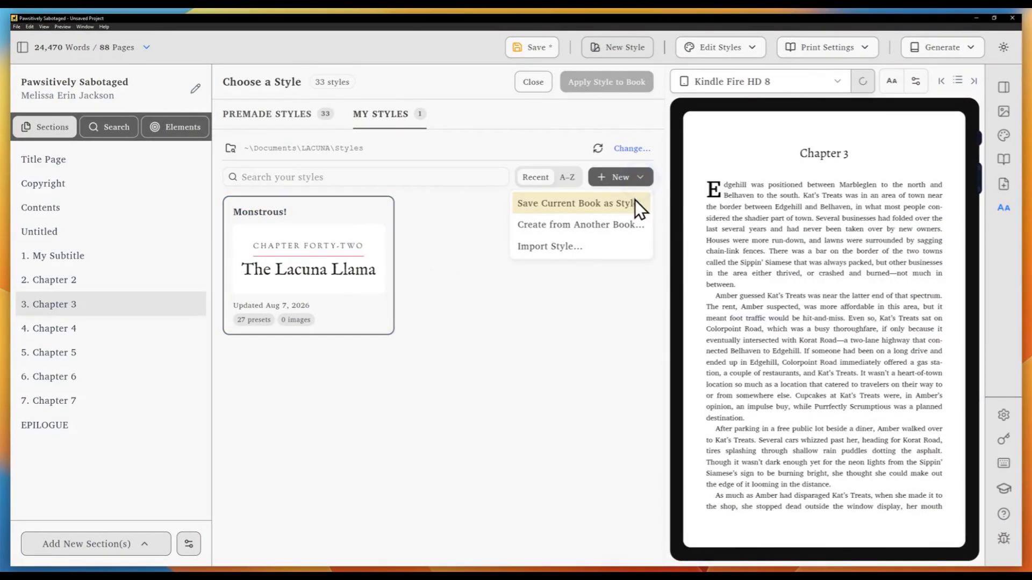
left_click(634, 201)
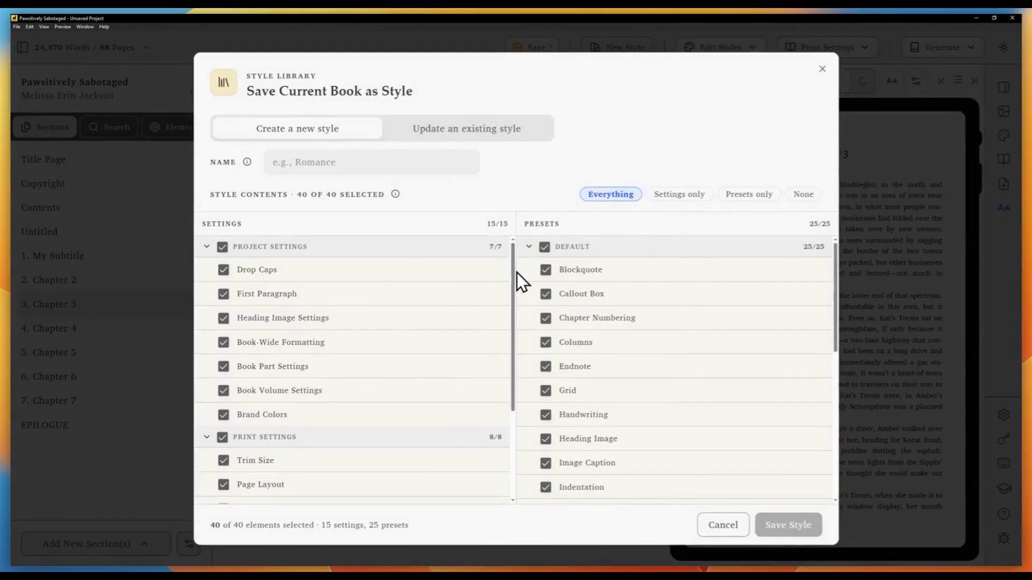
left_click_drag(512, 271, 508, 357)
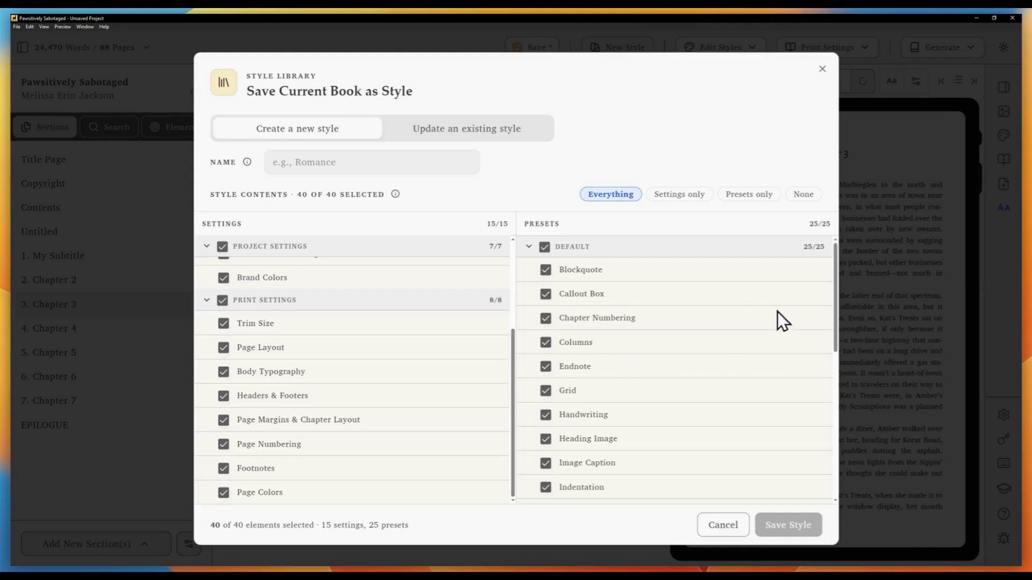
mouse_move(832, 288)
left_mouse_down()
mouse_move(840, 432)
mouse_move(838, 276)
left_mouse_up()
left_click(342, 162)
type("Name it here")
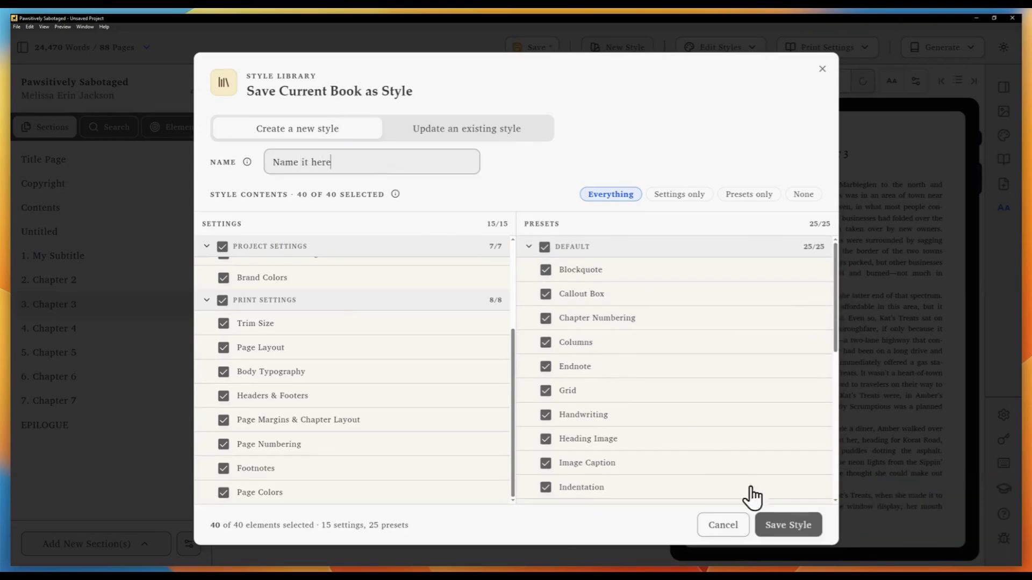
left_click(796, 525)
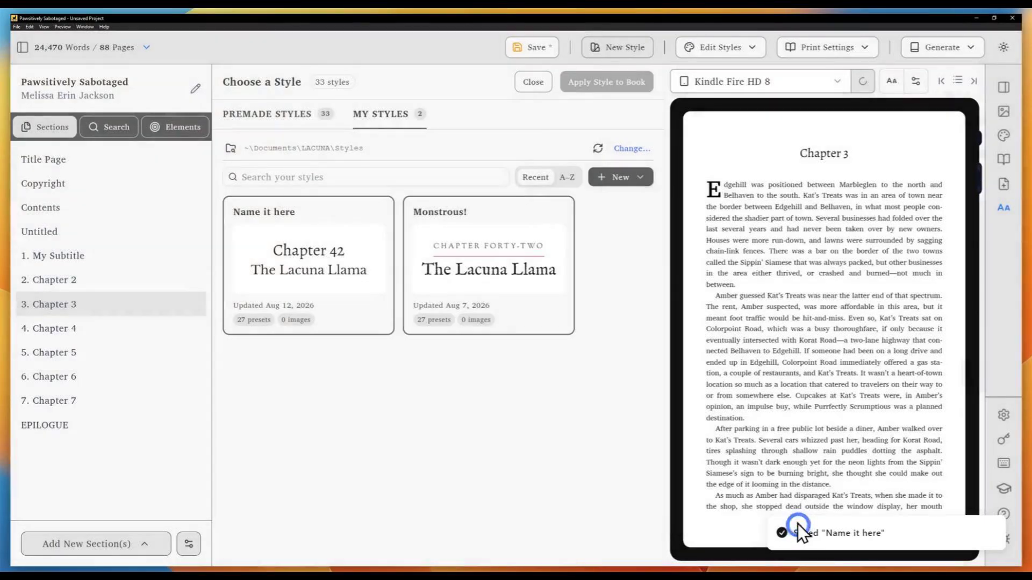
- Update the saved style "Name it here" from this book, replacing only the Drop Caps setting
left_click(349, 270)
right_click(357, 269)
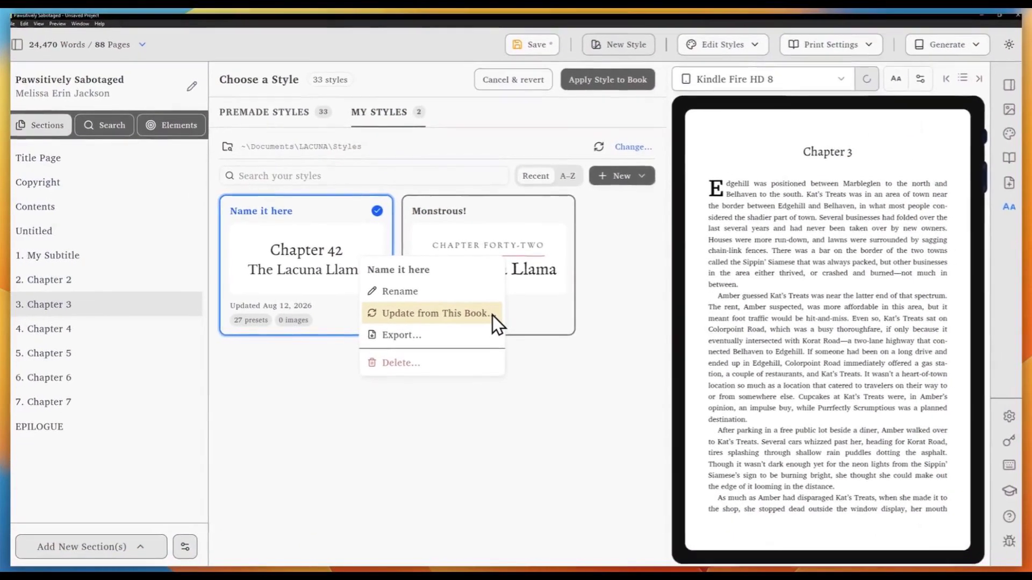
left_click(493, 315)
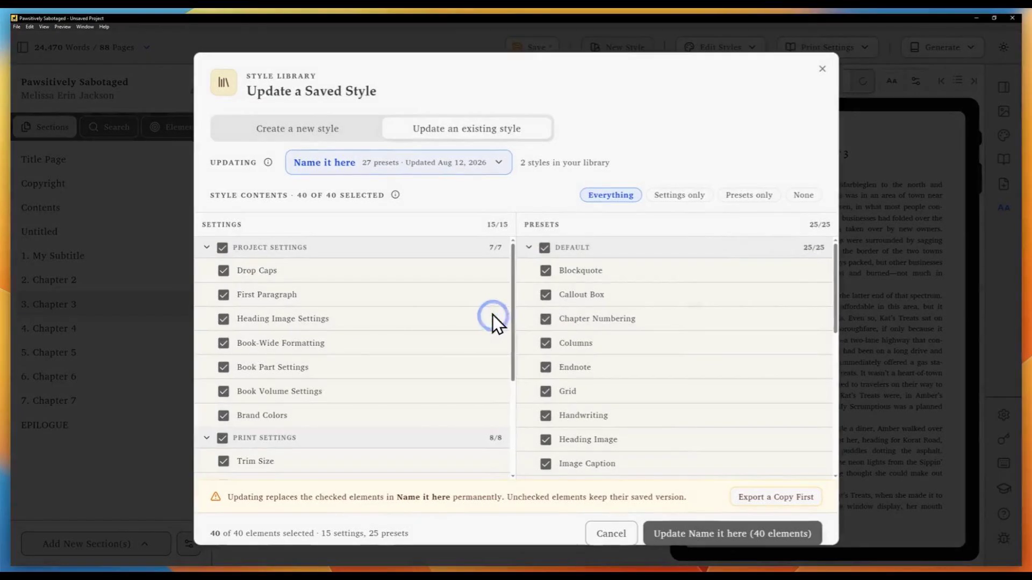
left_click(804, 194)
left_click(262, 269)
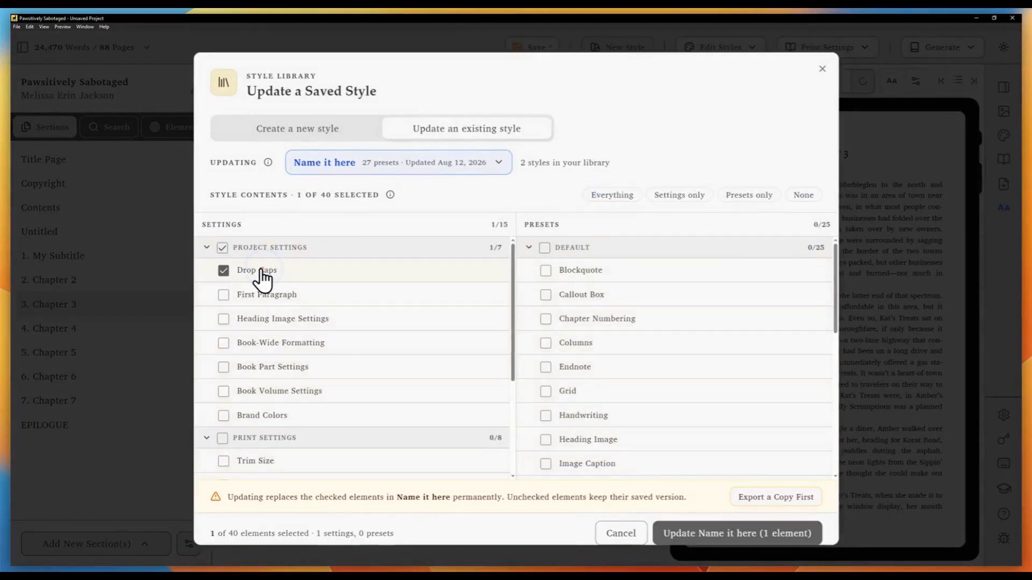
left_click(698, 532)
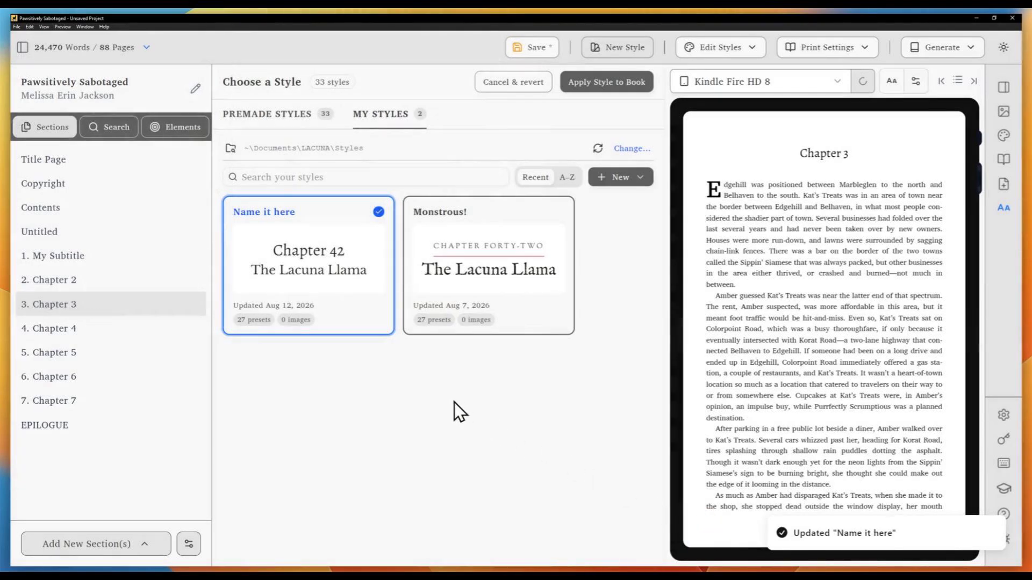
- Select the saved Monstrous! style for the book
left_click(500, 262)
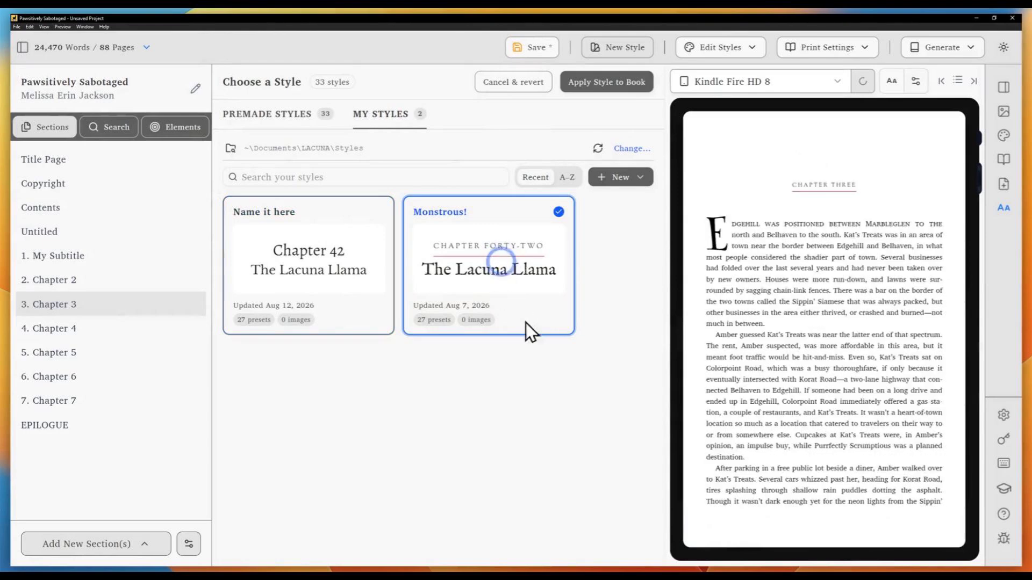